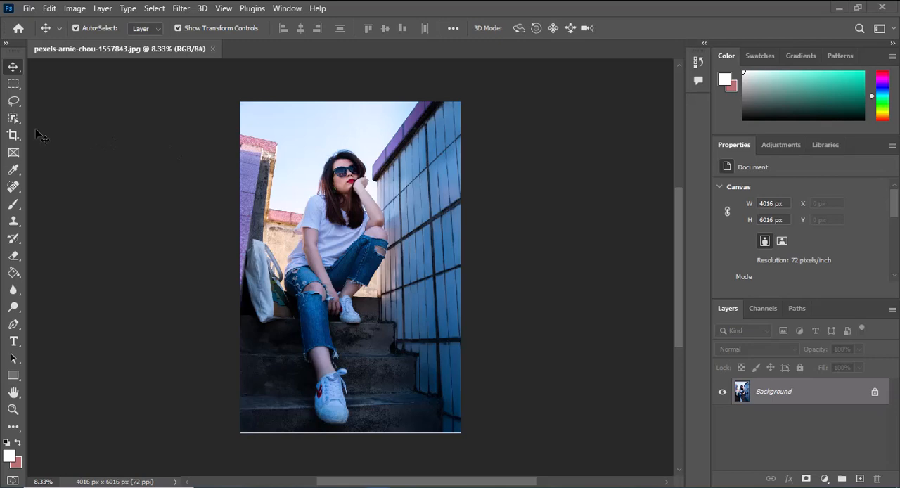
Step: Select the seated woman in the photo with the Object Selection tool
left_click(16, 119)
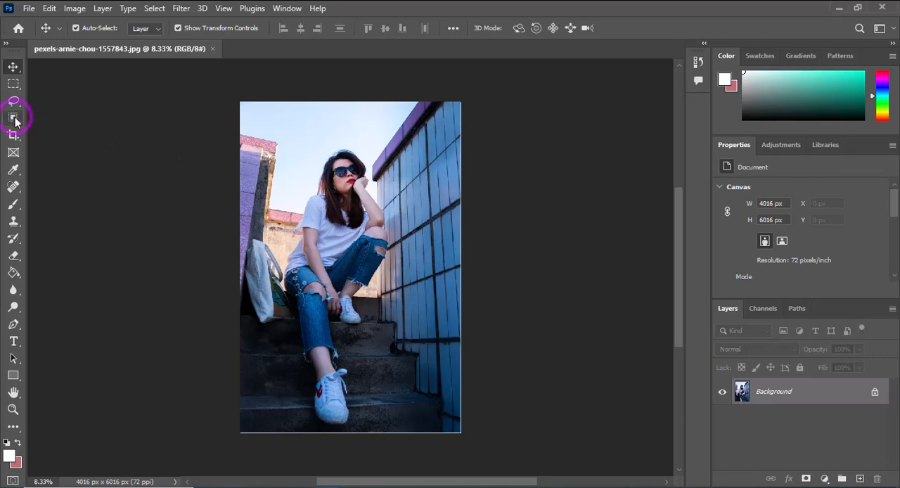
right_click(17, 121)
left_click(82, 122)
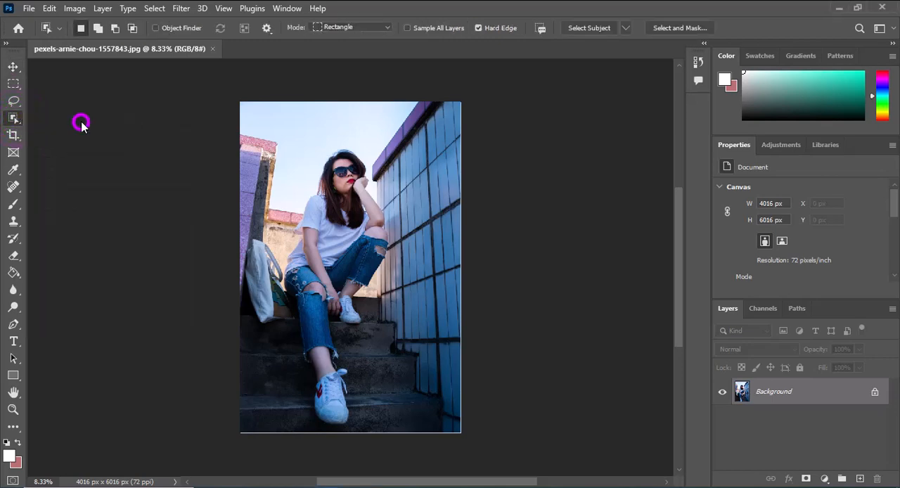
left_click(291, 137)
left_click_drag(344, 251, 399, 439)
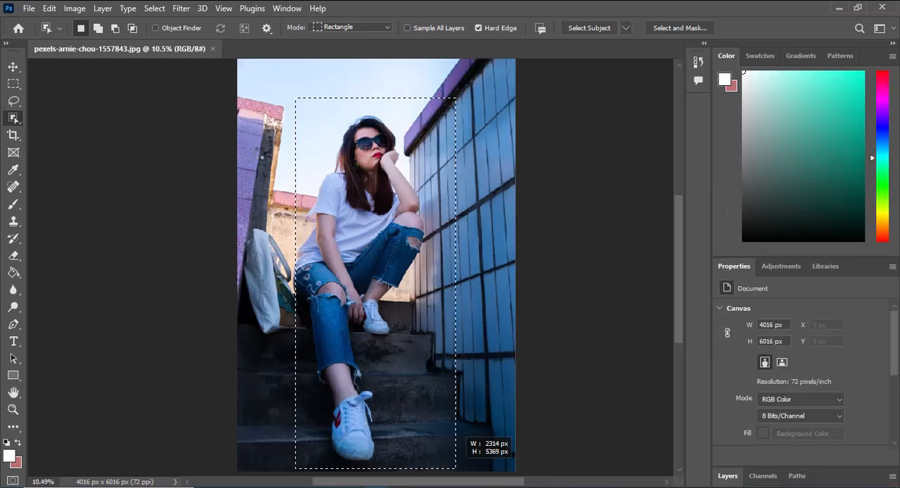
left_click(192, 106)
left_click(298, 112)
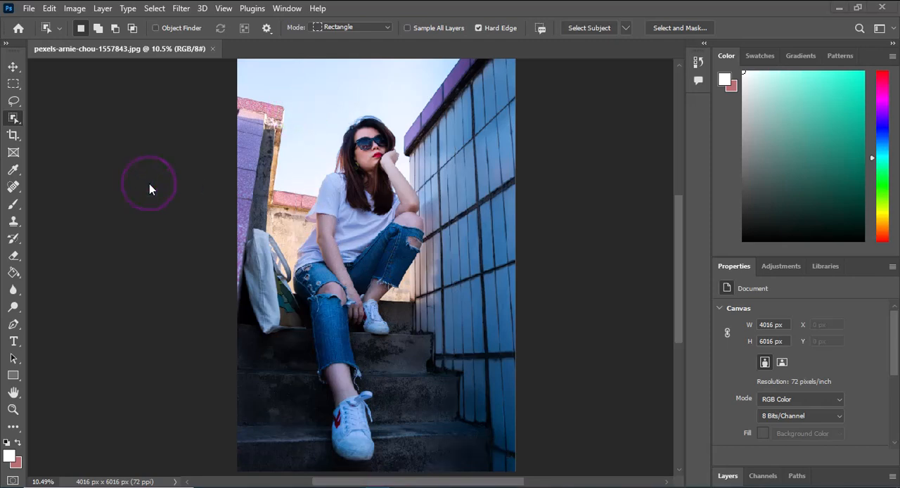
key("ctrl+z")
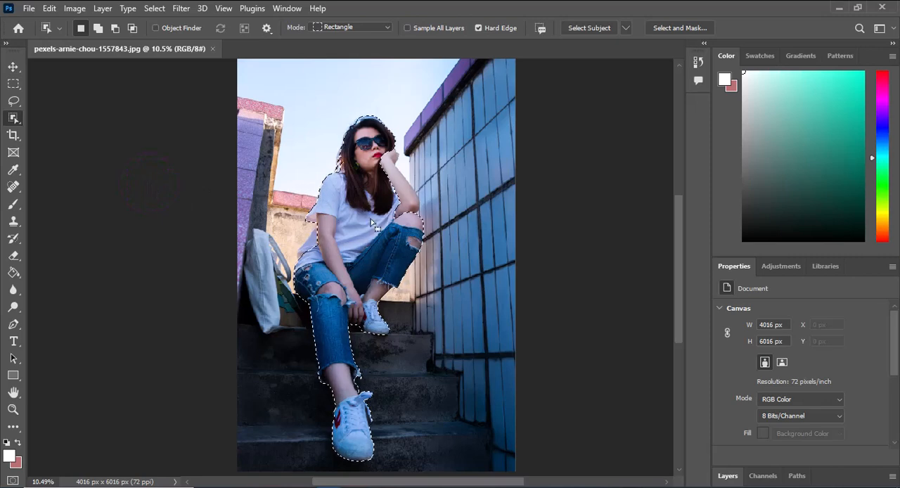
Step: Unlock the Background so it becomes a regular layer, keeping the woman selected
left_click(14, 69)
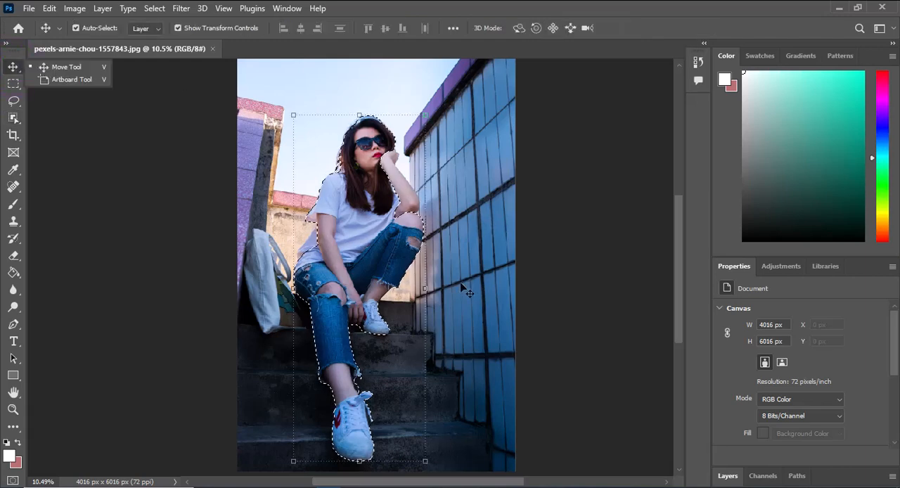
left_click(735, 476)
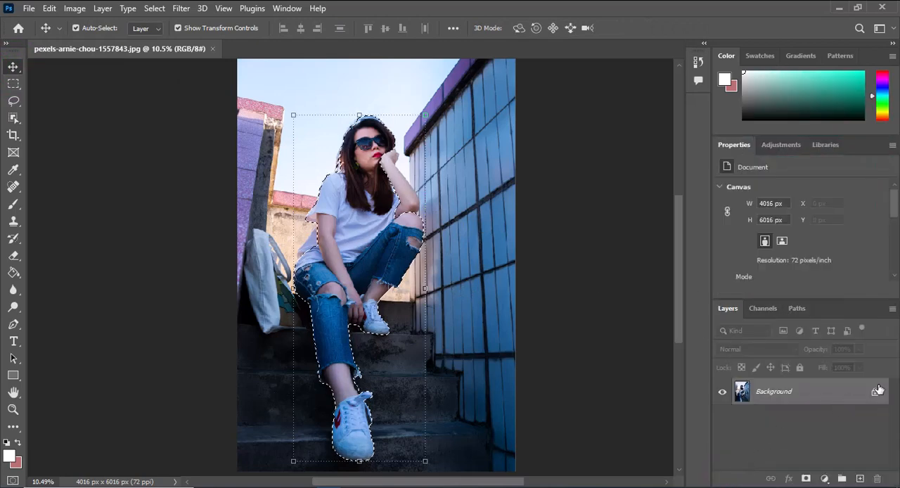
left_click(875, 392)
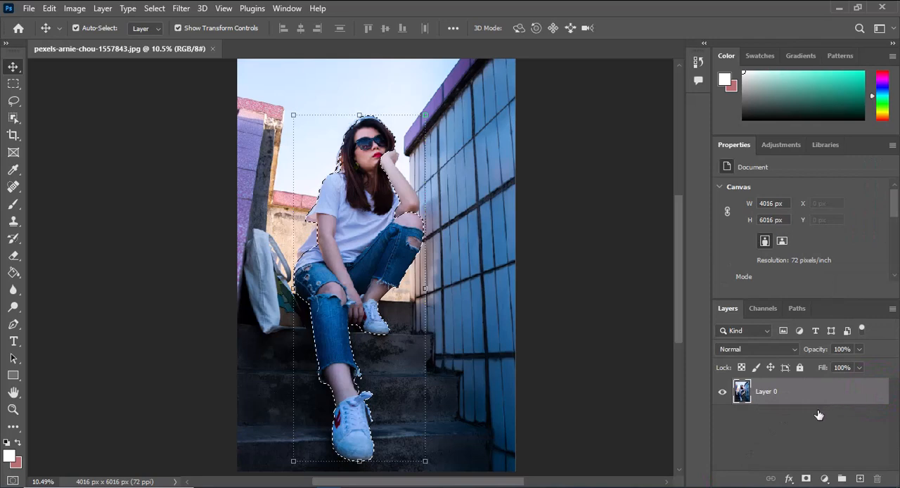
Step: Duplicate the photo layer and mask the duplicate to the selected woman
left_click(795, 391)
left_click_drag(858, 458, 860, 479)
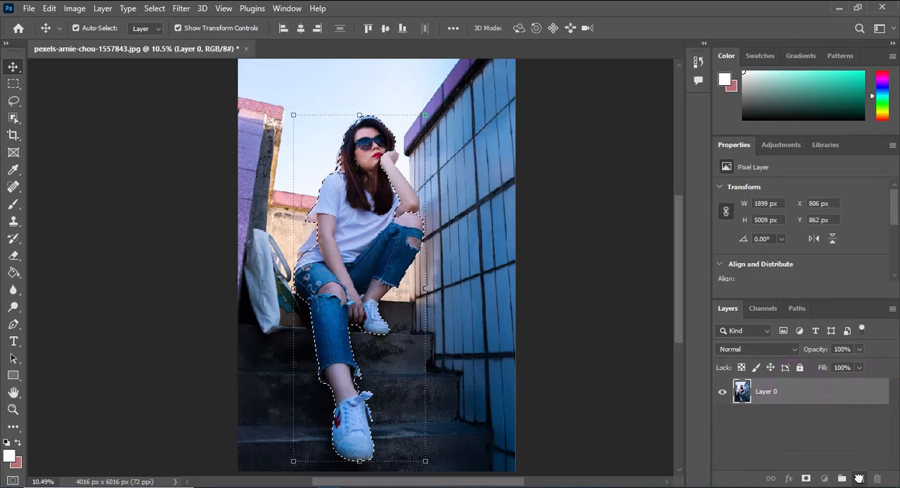
left_click(808, 478)
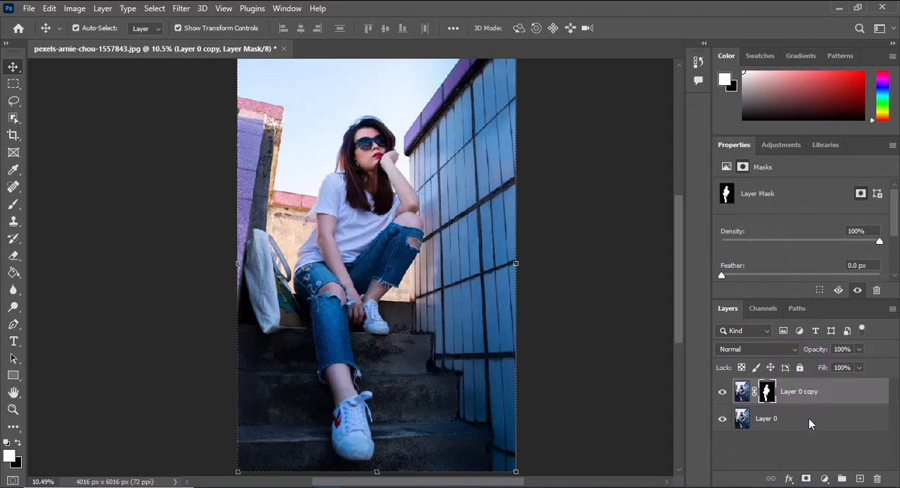
Step: Fully lock both the masked Layer 0 copy and Layer 0, leaving no layer selected
left_click(190, 113)
left_click(791, 422)
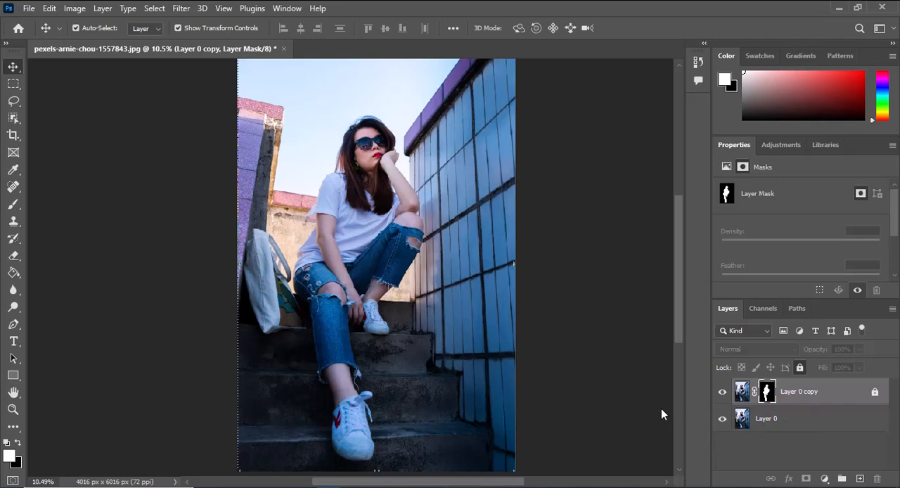
left_click(58, 124)
left_click(830, 428)
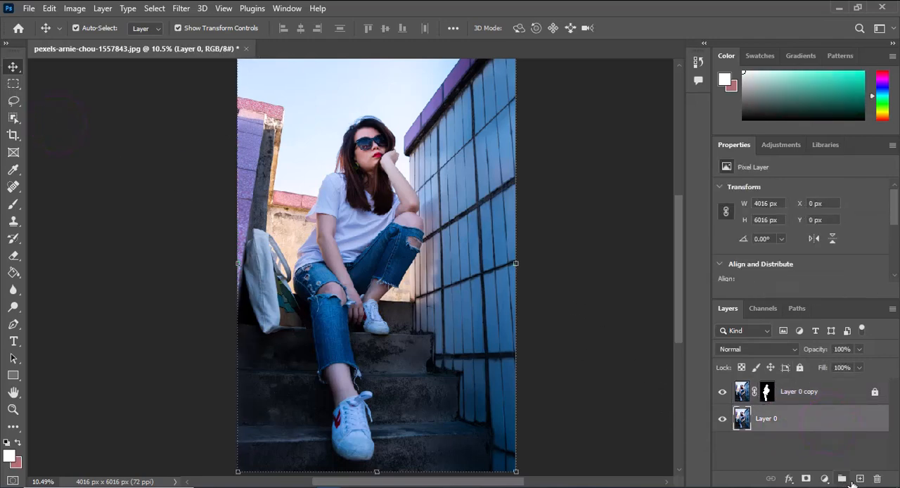
left_click(801, 369)
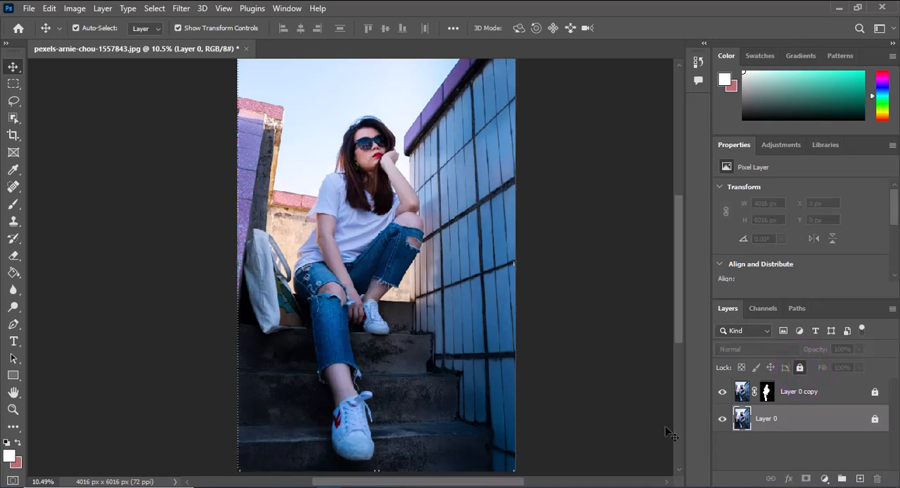
left_click(628, 350)
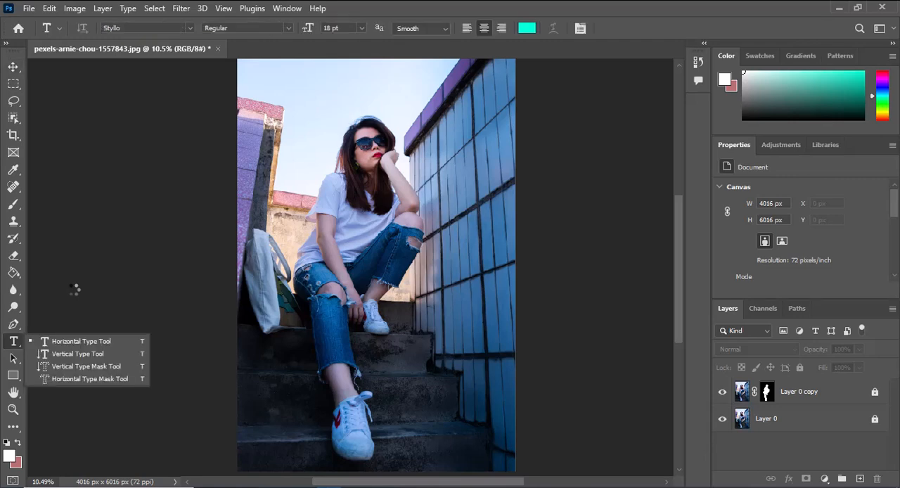
Step: Add horizontal Lorem Ipsum placeholder text across the woman's torso and set its size to 400 pt
left_click(75, 343)
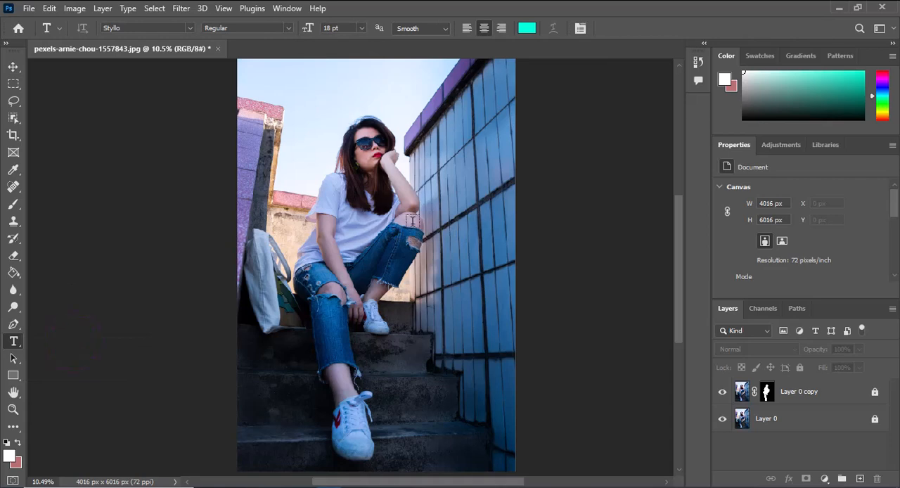
left_click(375, 220)
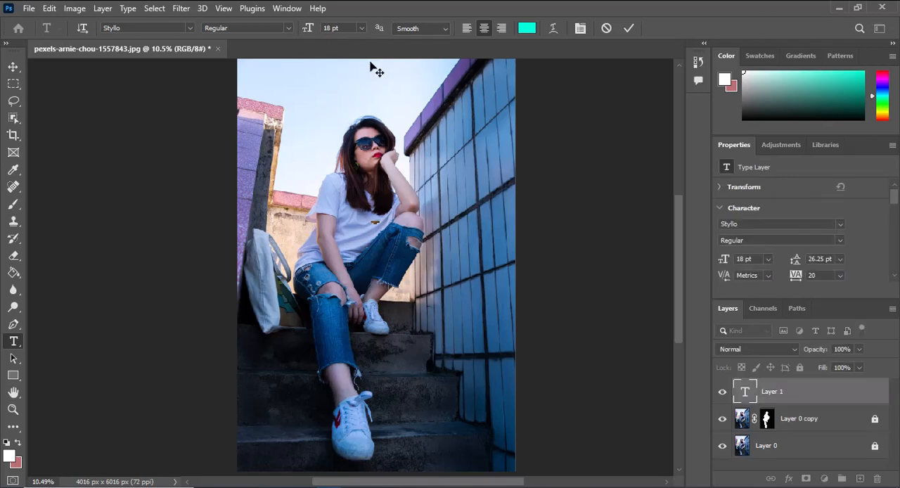
left_click(362, 28)
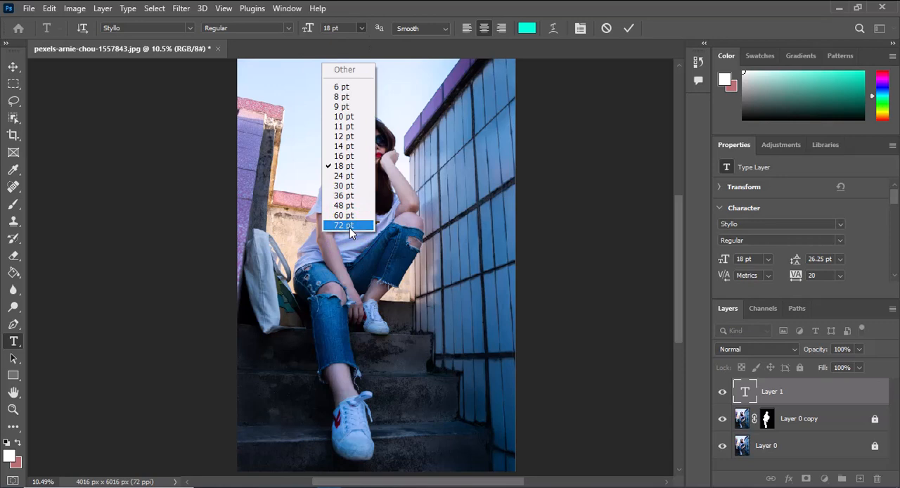
left_click(351, 228)
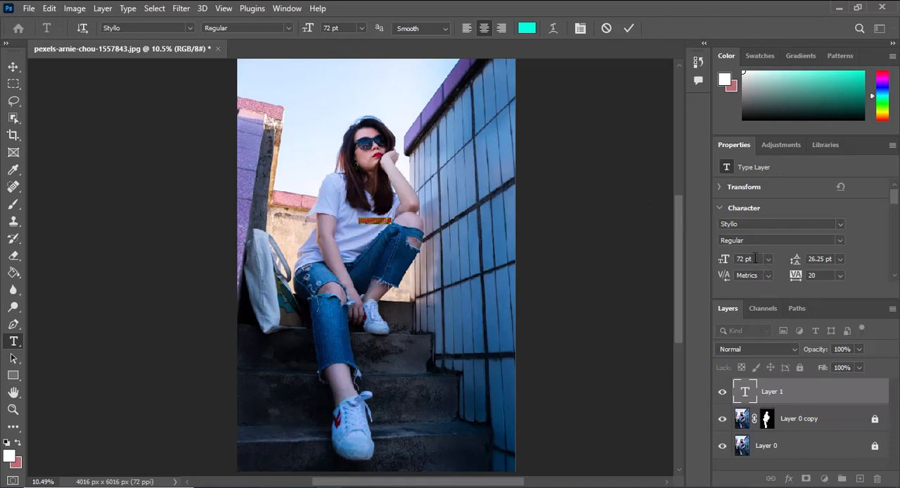
left_click_drag(752, 258, 732, 262)
type("400")
key("Return")
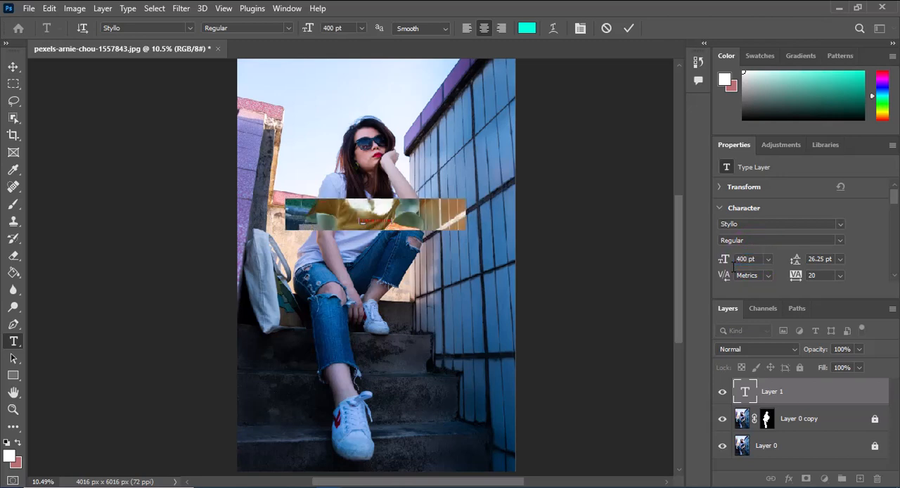
Step: Change the Lorem Ipsum text's font to Knife Princess and increase its size to 503 pt
left_click(746, 223)
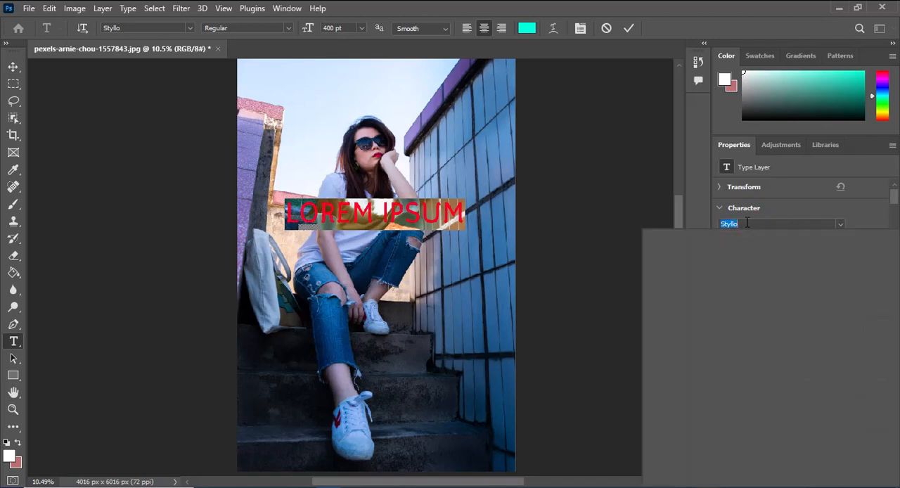
key("ctrl+v")
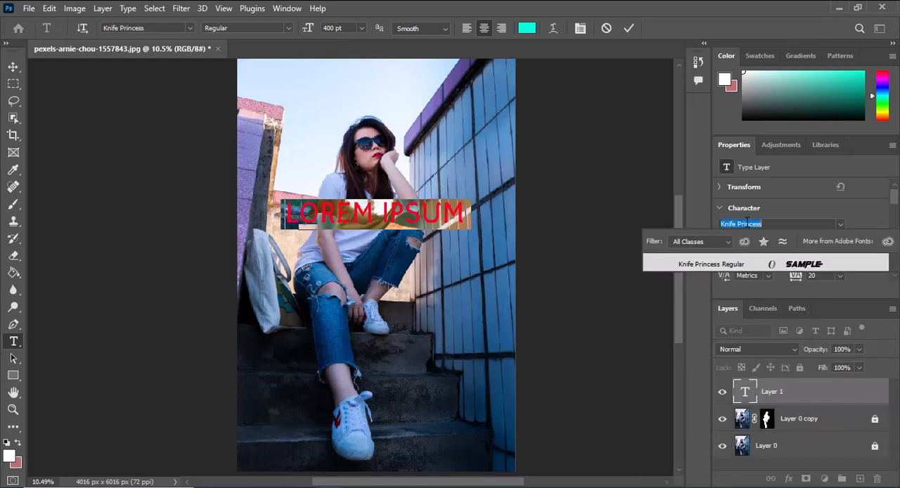
left_click(799, 267)
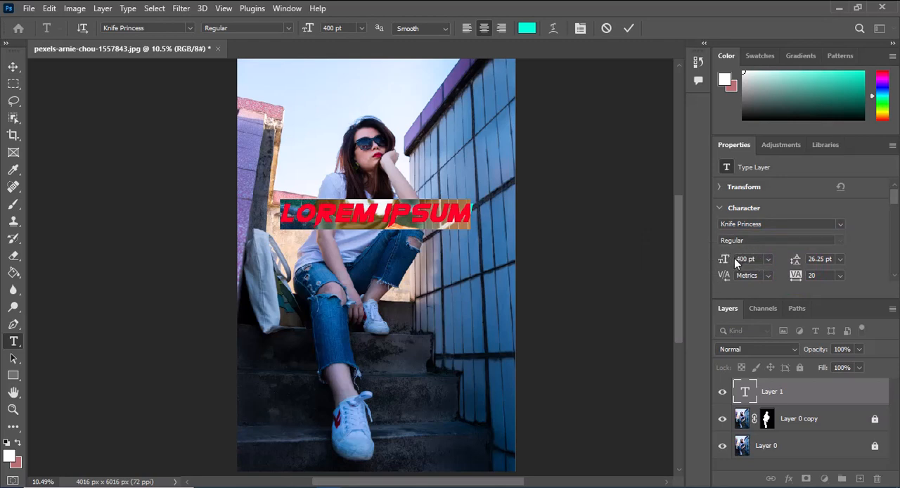
left_click_drag(726, 261, 793, 260)
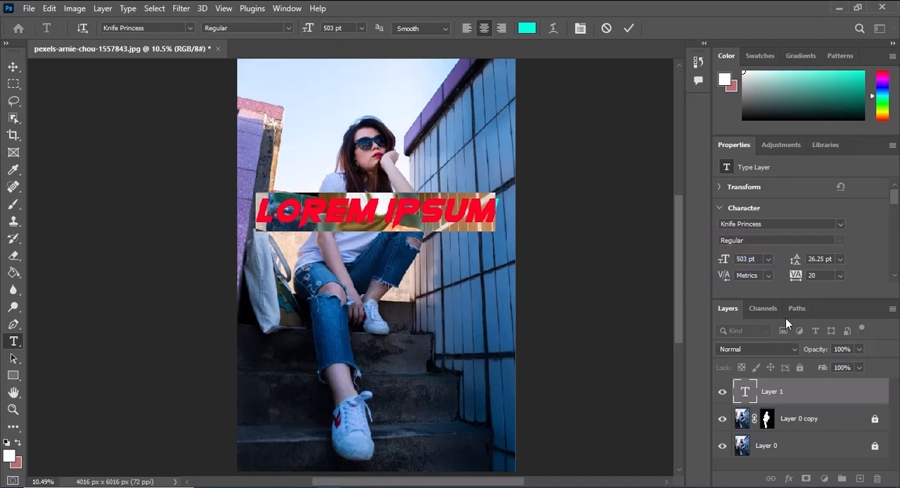
key("ctrl+h")
Step: Convert the Lorem Ipsum text layer to a shape
left_click(748, 397)
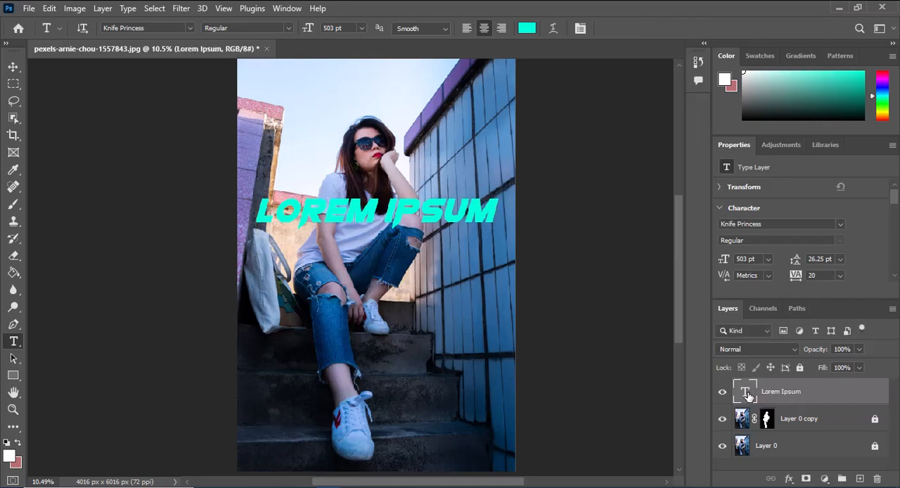
right_click(808, 398)
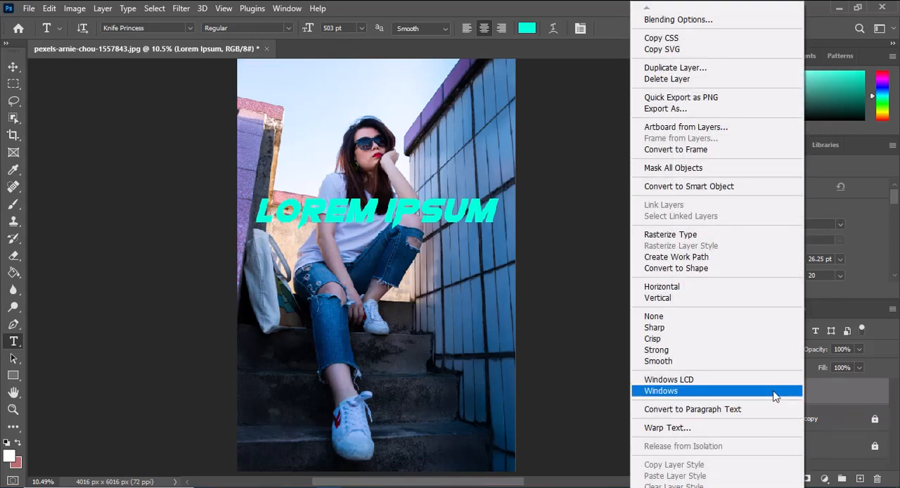
left_click(716, 267)
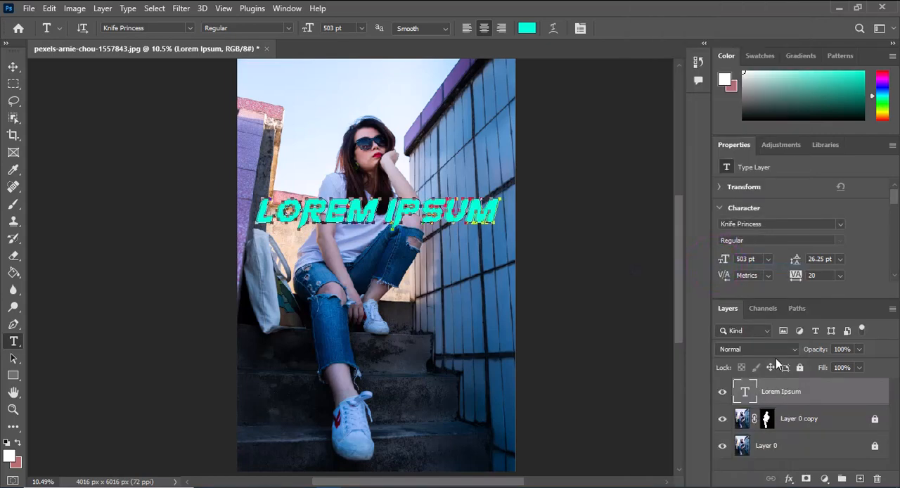
Step: Duplicate the Lorem Ipsum shape layer and move the original below the masked Layer 0 copy
left_click(792, 394)
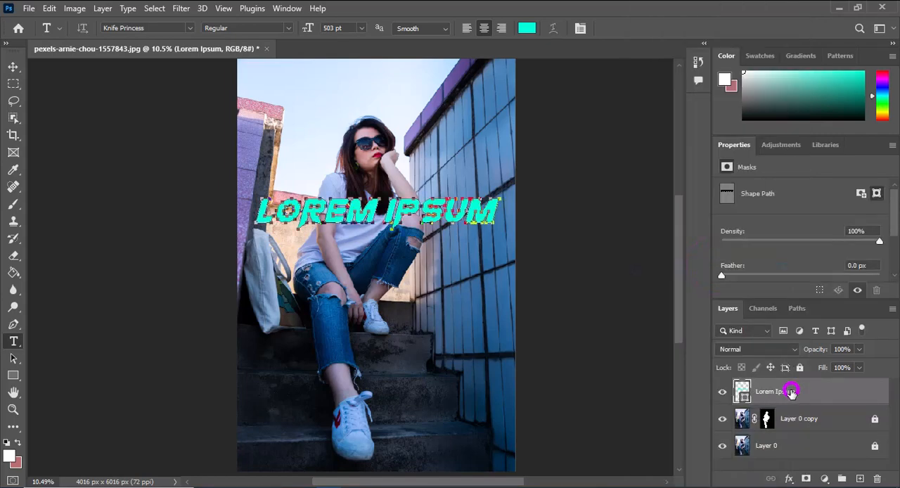
key("ctrl+j")
left_click_drag(781, 419, 779, 453)
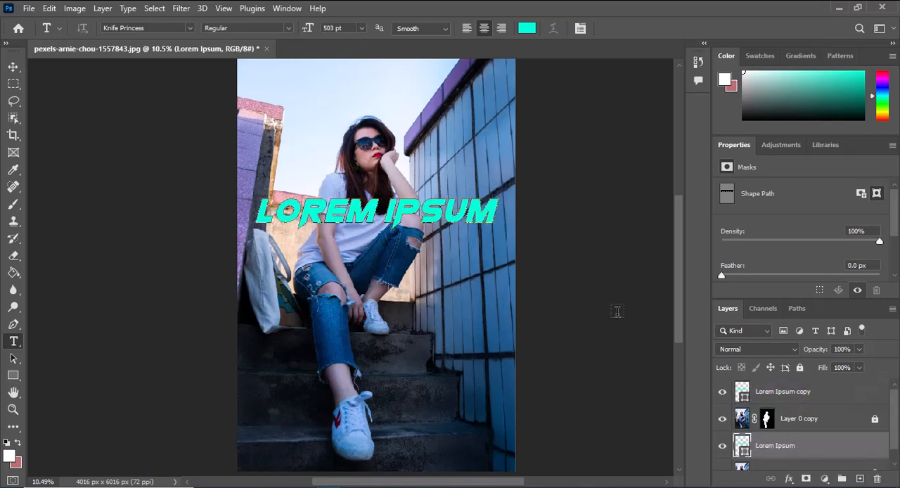
Step: Remove the fill from the Lorem Ipsum copy shape and give it a solid turquoise stroke
left_click(770, 394)
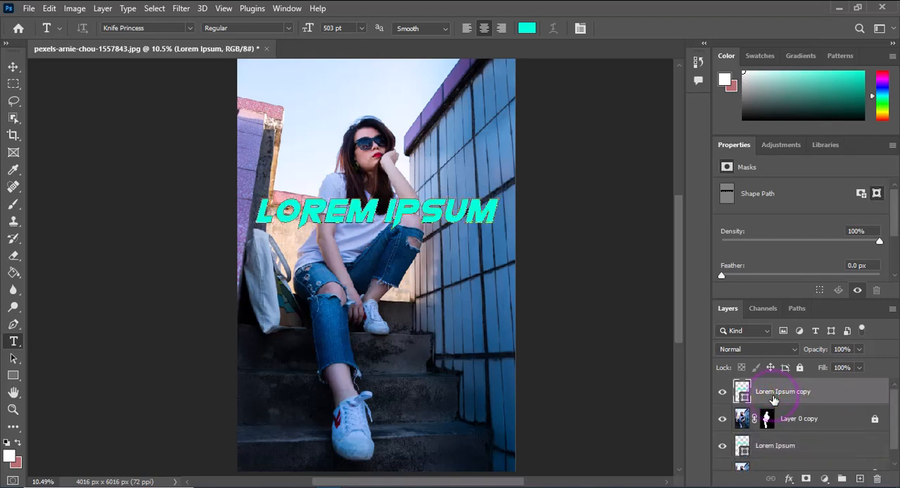
left_click(13, 67)
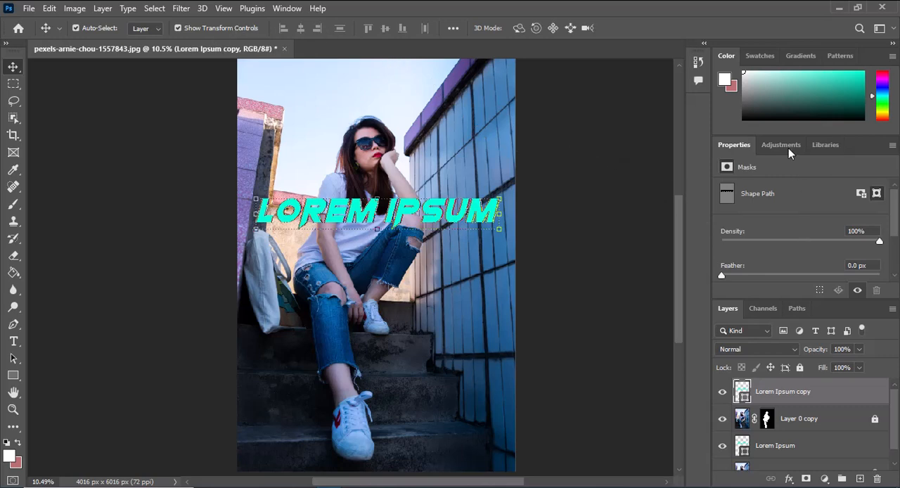
left_click_drag(895, 203, 896, 248)
left_click(757, 395)
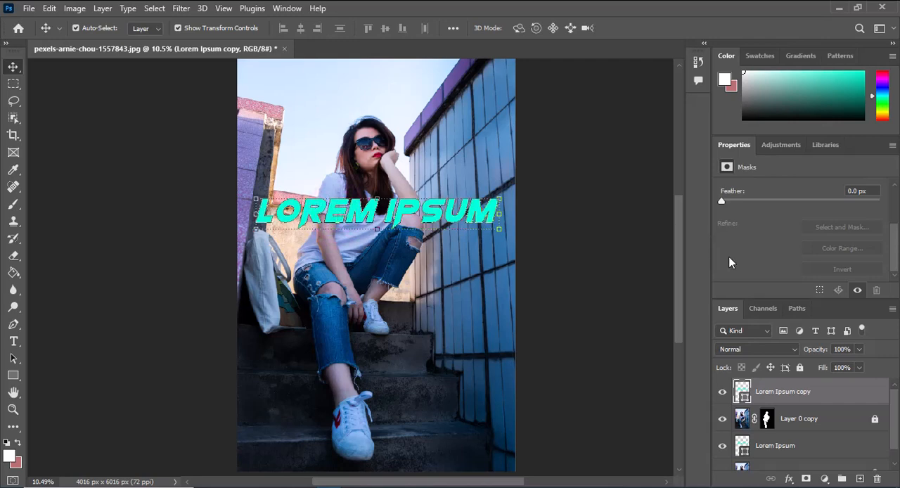
left_click(12, 376)
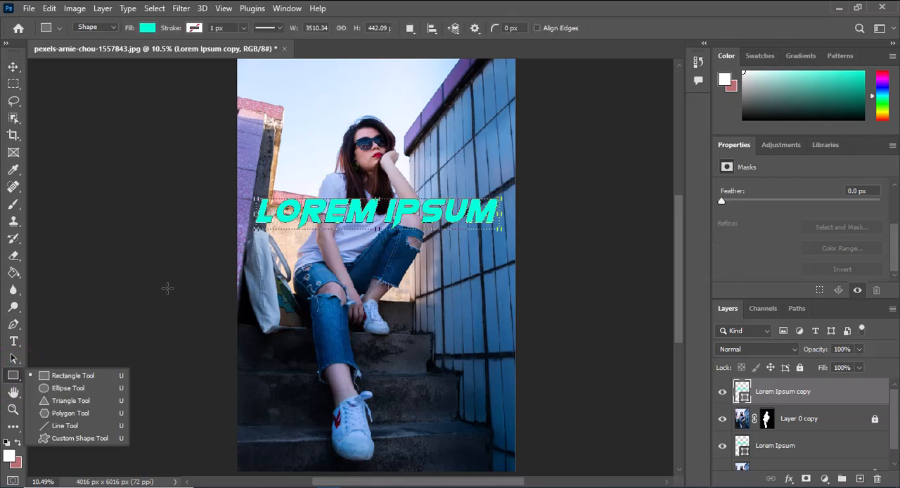
left_click(150, 31)
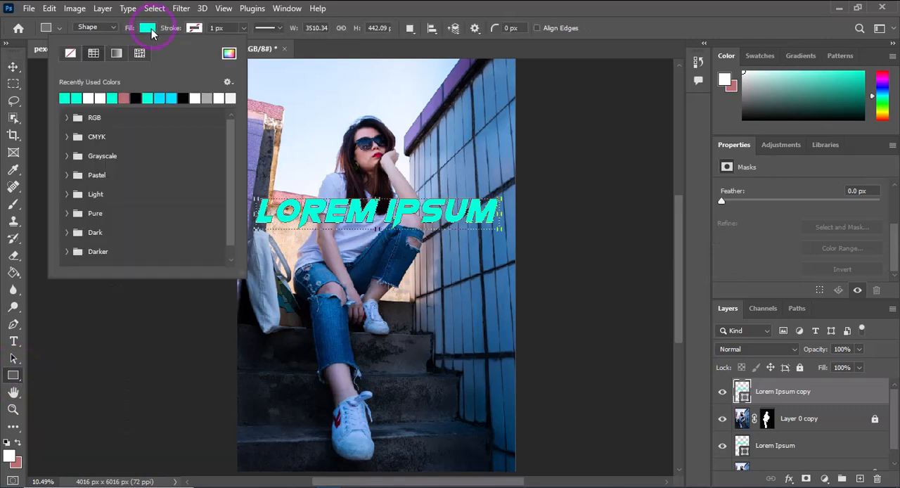
left_click(71, 53)
left_click(202, 31)
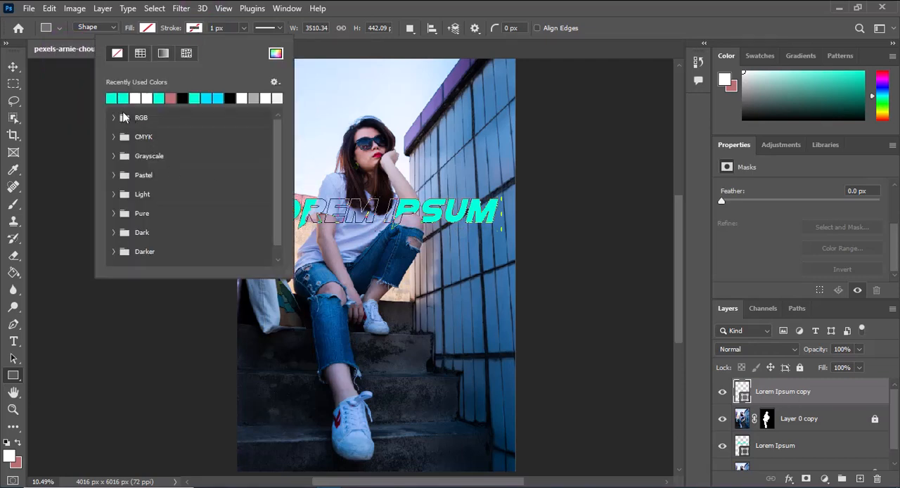
left_click(144, 56)
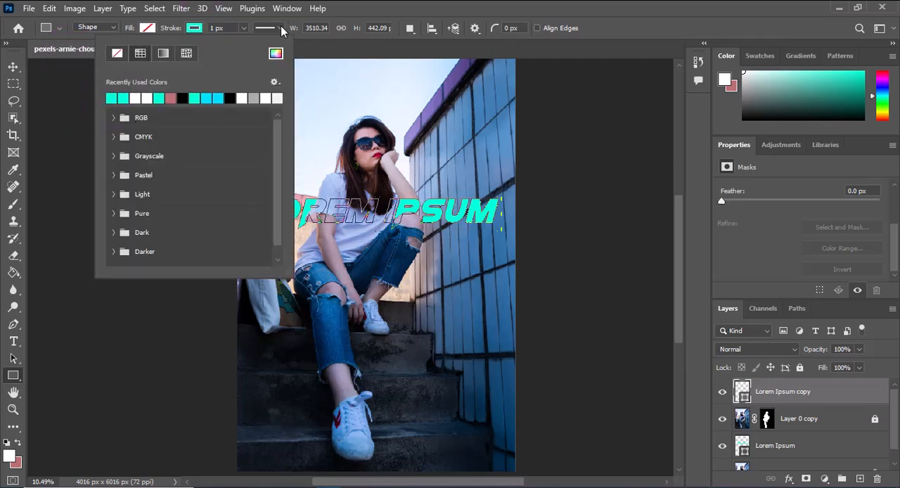
Step: Set the stroke width of the Lorem Ipsum copy shape to 20.46 px
left_click(243, 28)
left_click_drag(244, 43, 264, 45)
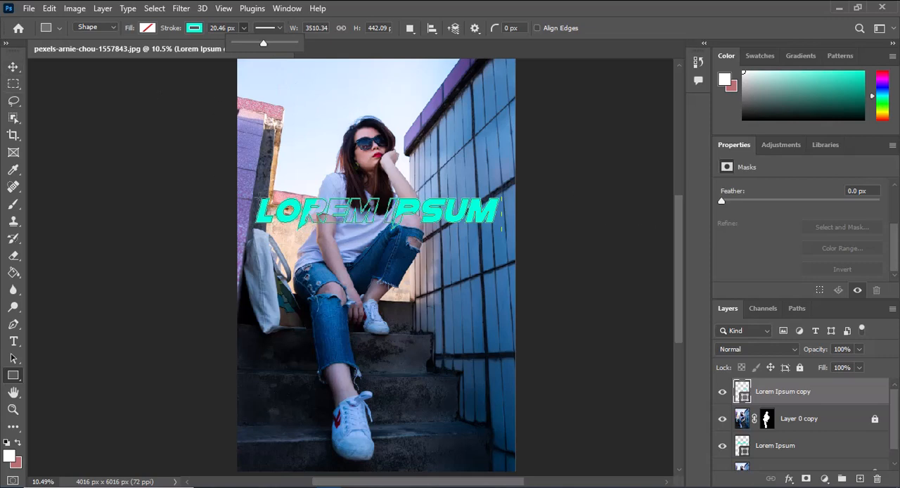
Step: Link the Lorem Ipsum and Lorem Ipsum copy layers so the filled and outlined lettering move together
left_click(13, 66)
scroll(814, 430, "down", 1)
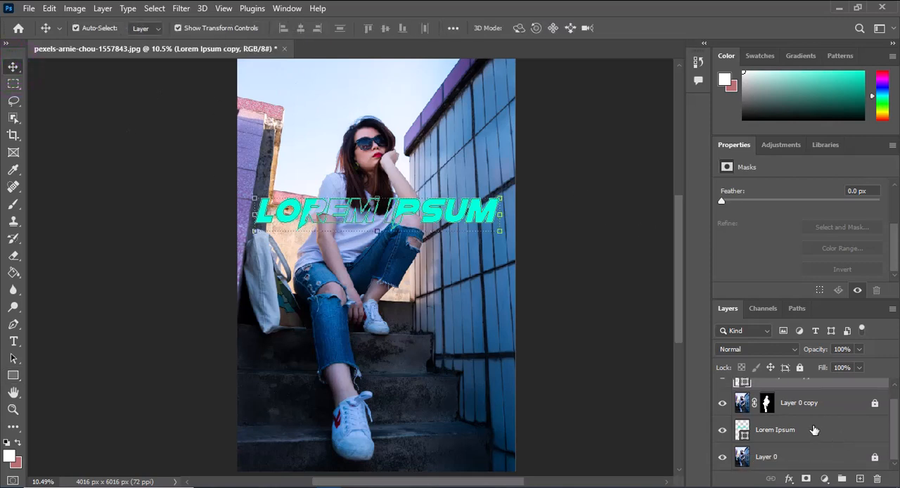
left_click(814, 428, "ctrl")
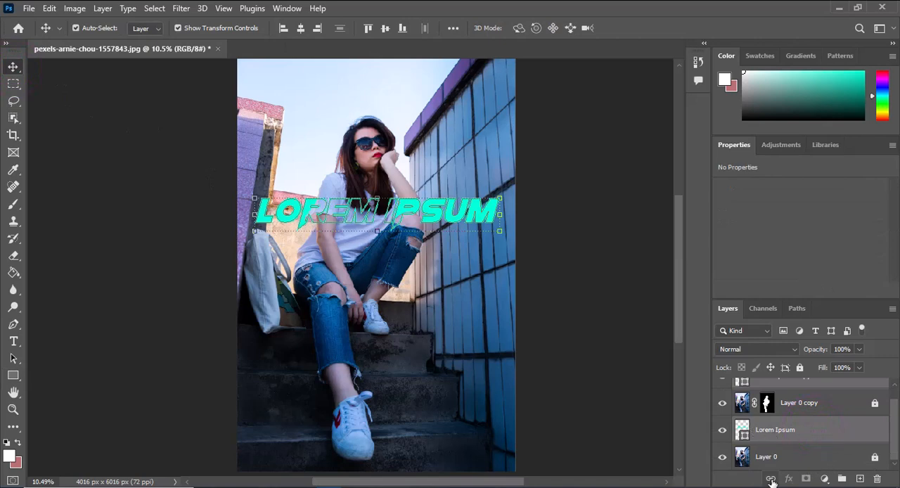
left_click_drag(442, 135, 496, 223)
left_click_drag(894, 431, 896, 414)
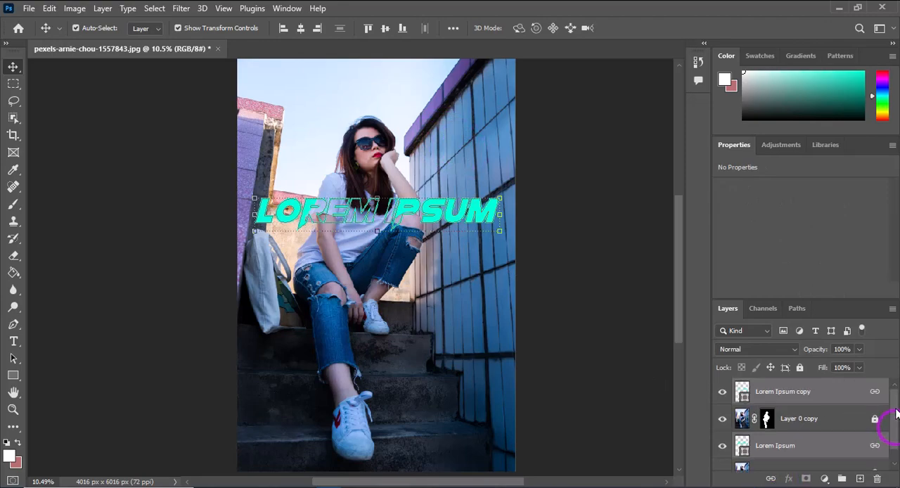
Step: Move the linked lettering down toward the woman's raised knee and back up across her chest and elbow
left_click(537, 234)
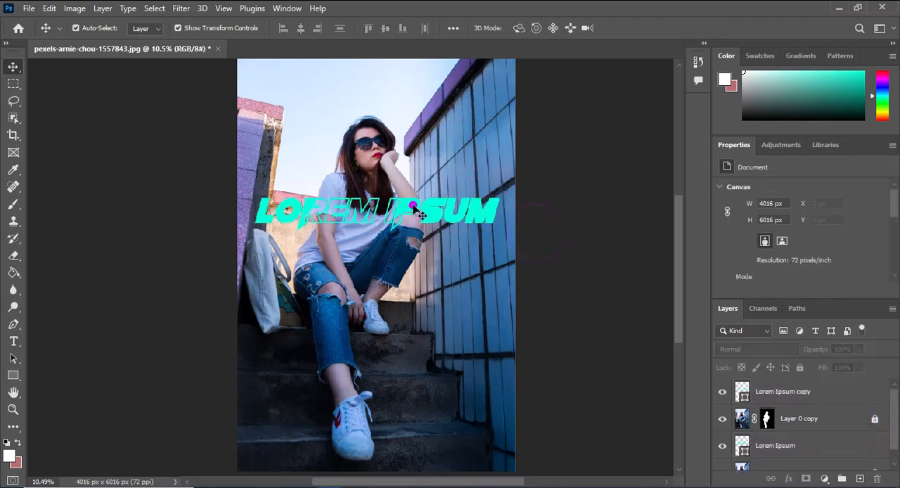
mouse_move(420, 215)
left_mouse_down()
mouse_move(446, 194)
mouse_move(411, 213)
mouse_move(415, 229)
left_mouse_up()
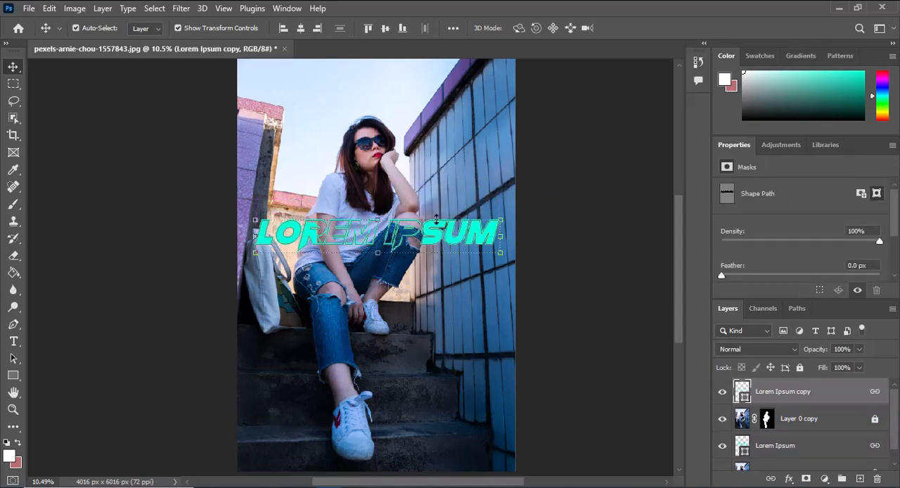
scroll(436, 220, "up", 5)
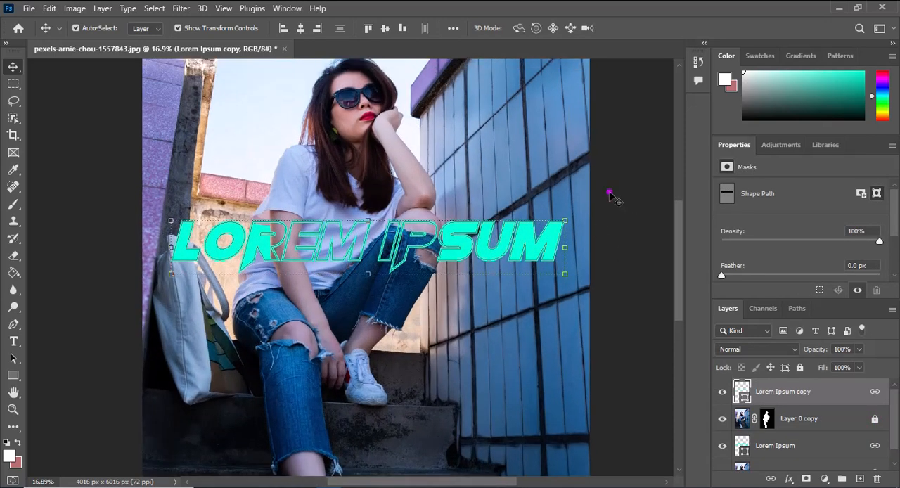
left_click(609, 194)
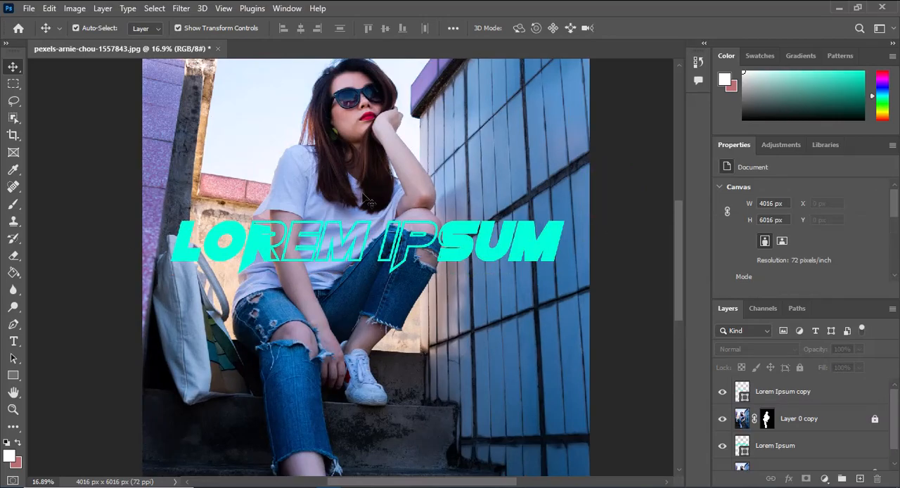
left_click_drag(467, 244, 453, 211)
scroll(454, 211, "down", 5)
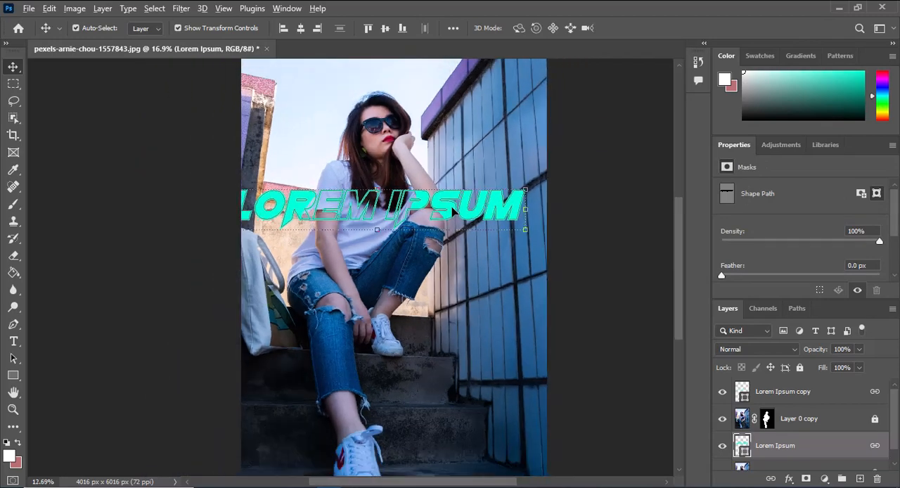
left_click_drag(481, 160, 448, 169)
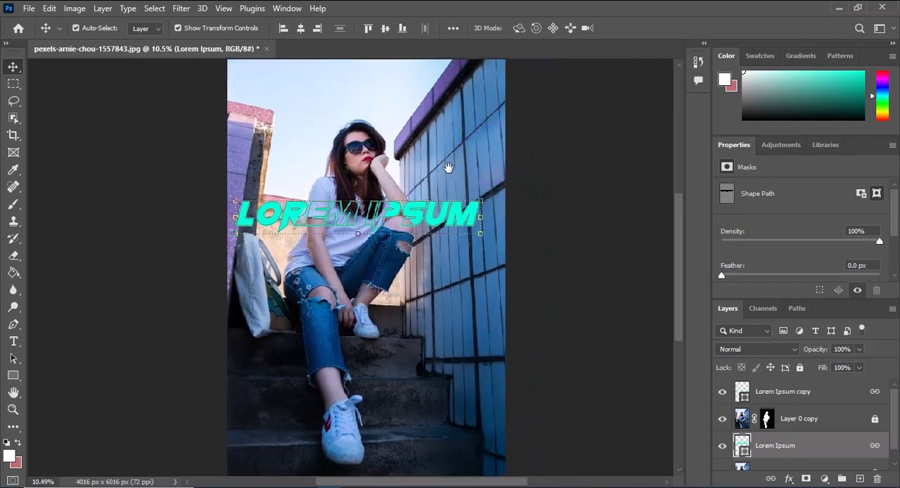